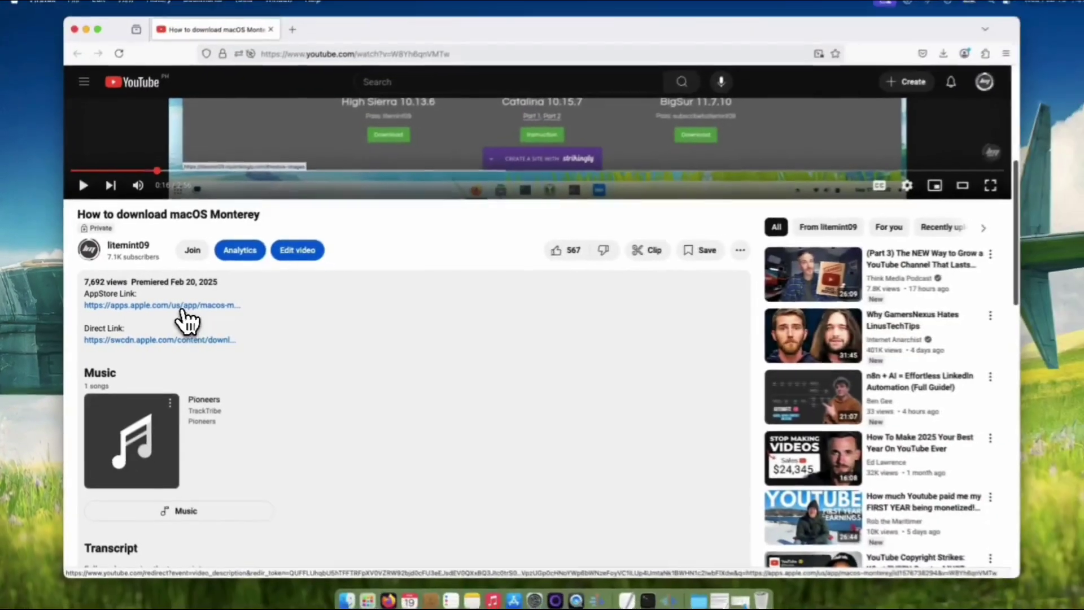
- Hand the macOS Monterey App Store link off from Firefox to the App Store
click(178, 310)
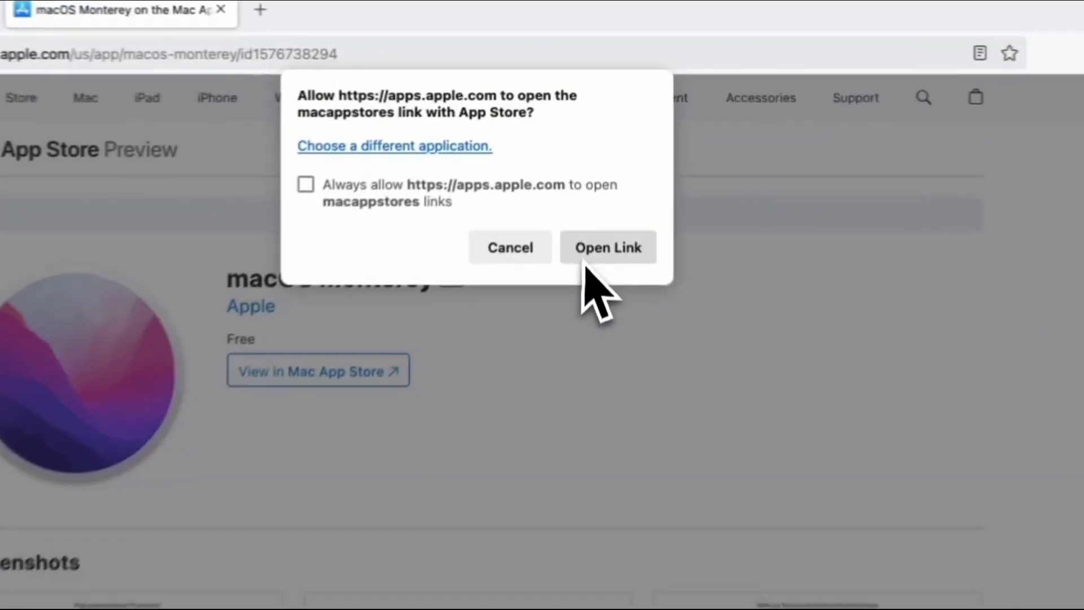
click(592, 168)
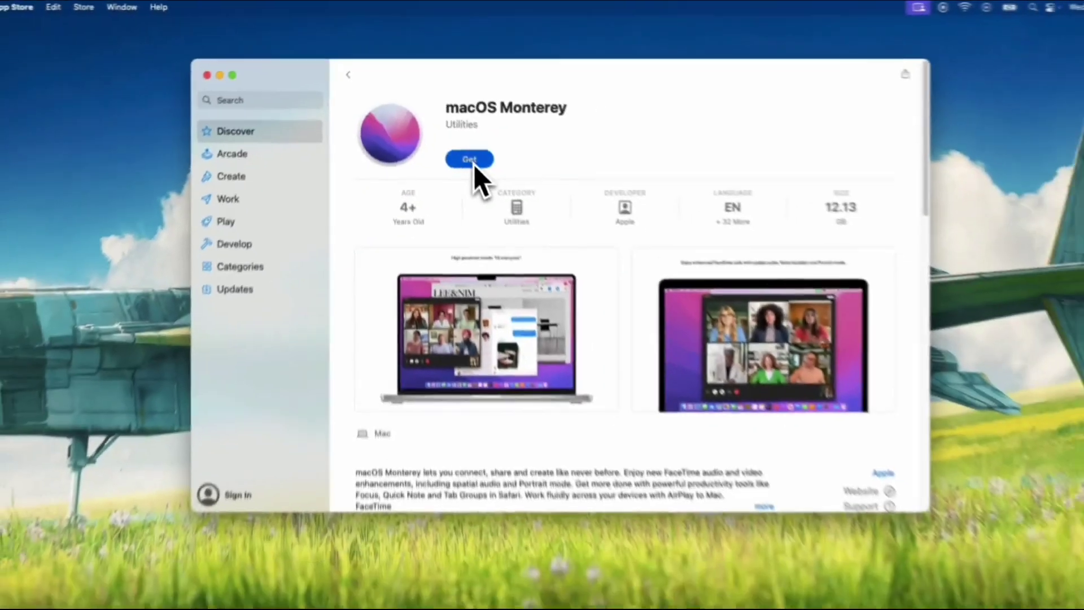
- Get macOS Monterey 12.7.4 from the App Store and confirm the 12.41 GB download
click(464, 146)
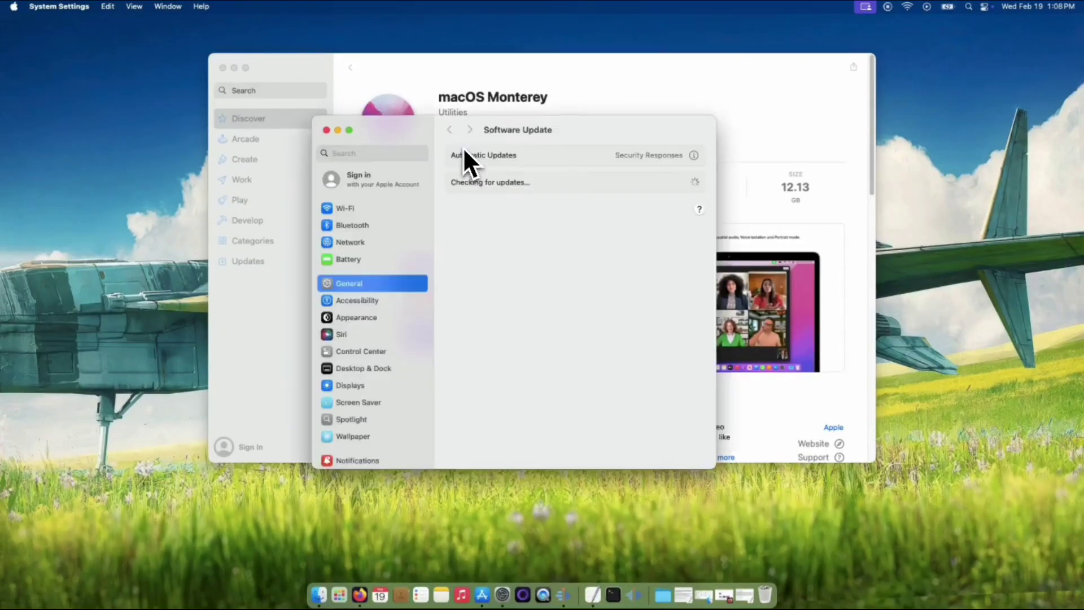
click(234, 68)
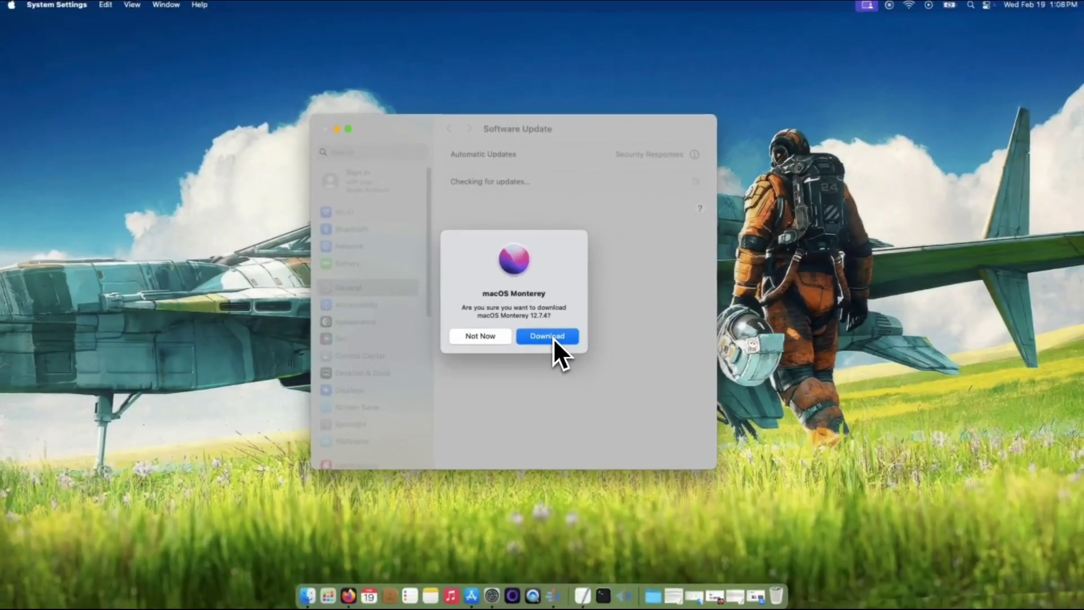
click(552, 338)
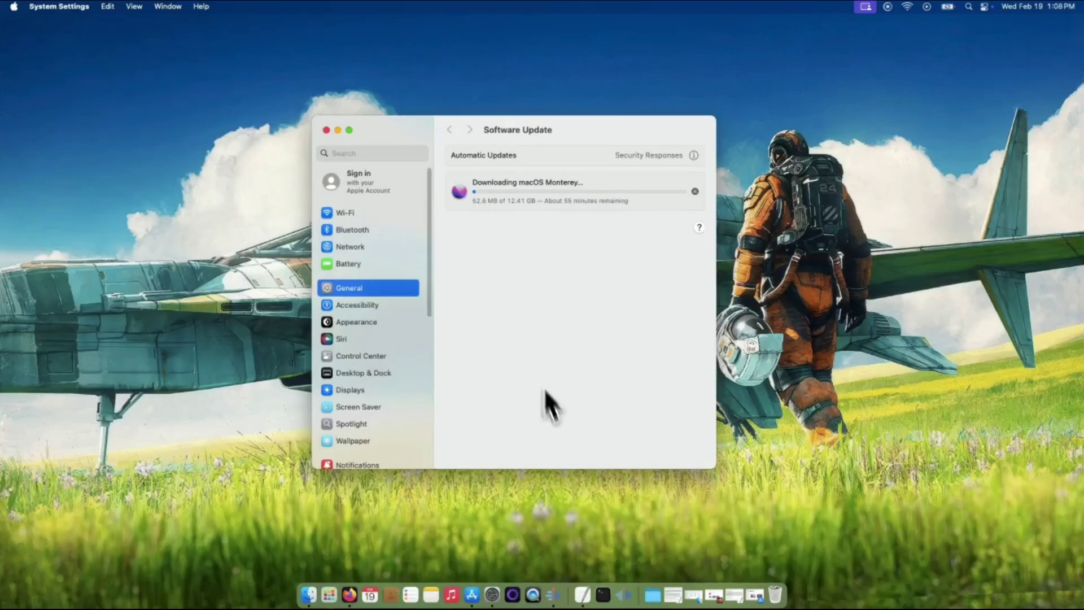
click(602, 595)
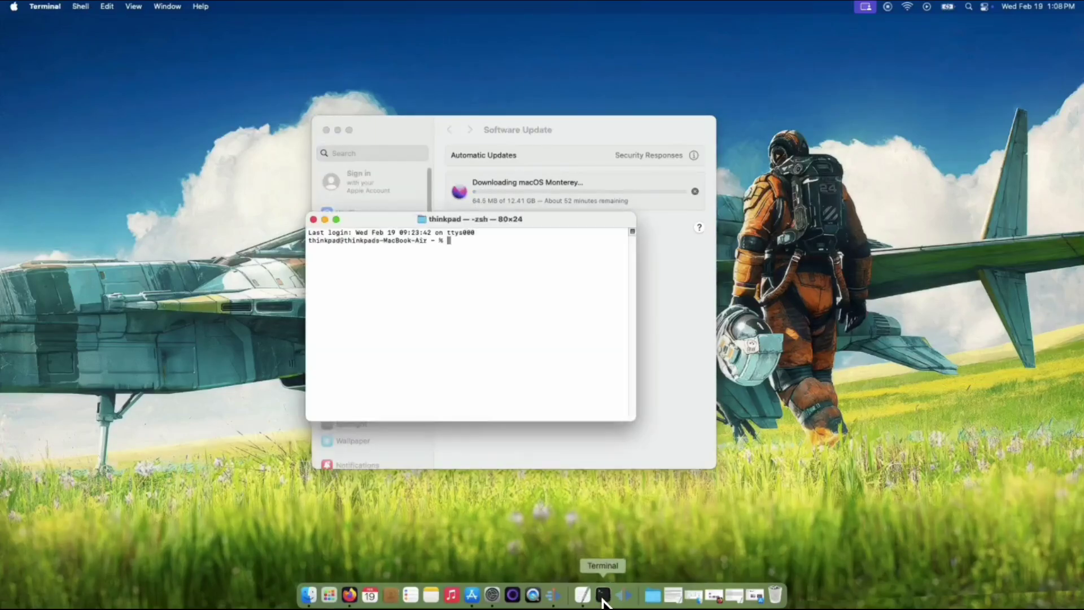
- Run ping swcdn.apple.com in an enlarged Terminal to check the update server (~31 ms replies)
drag(508, 223, 574, 256)
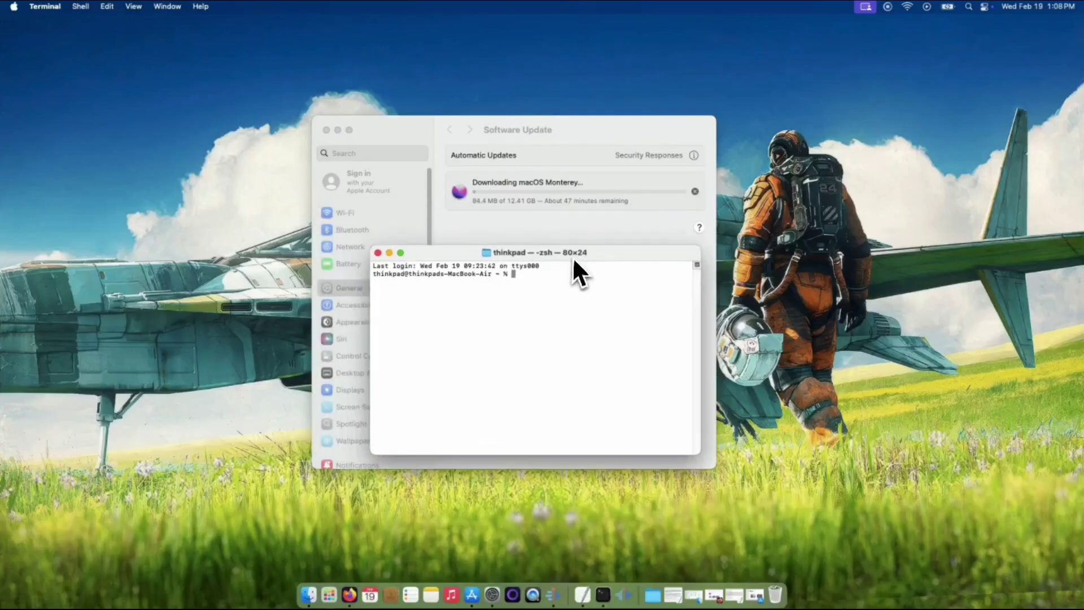
key(super+plus)
key(super+plus)
key(super+plus)
key(super+plus)
drag(561, 258, 485, 247)
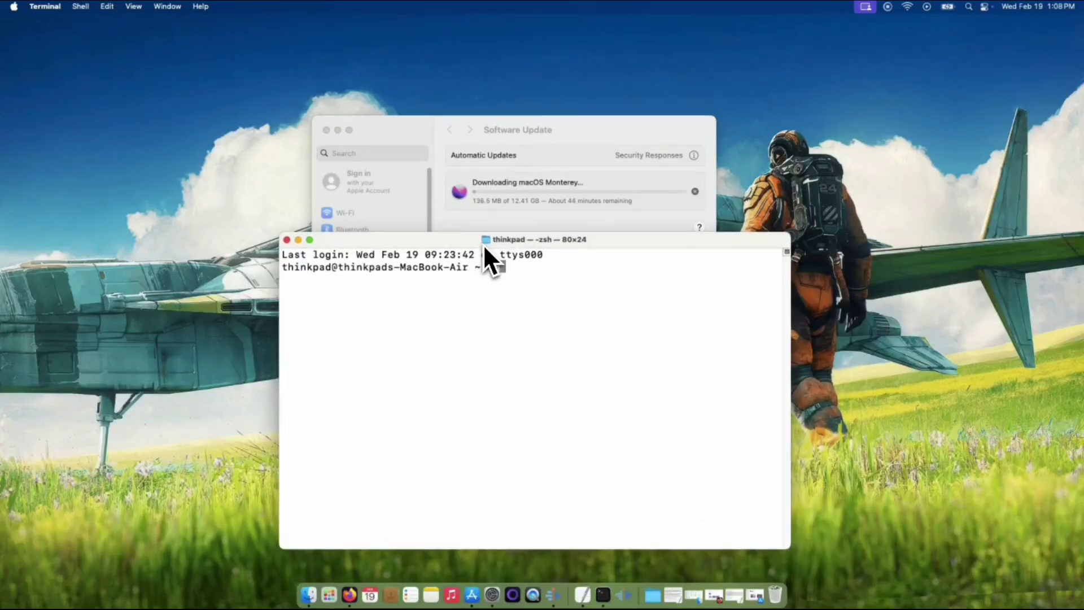
text(ping swcdn.apple.com)
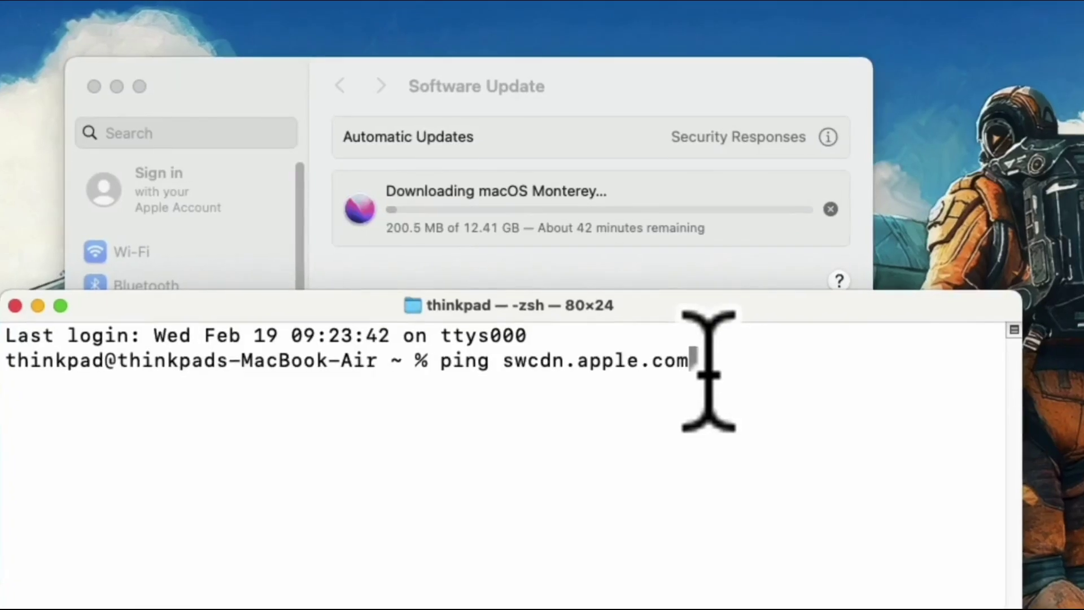
key(Return)
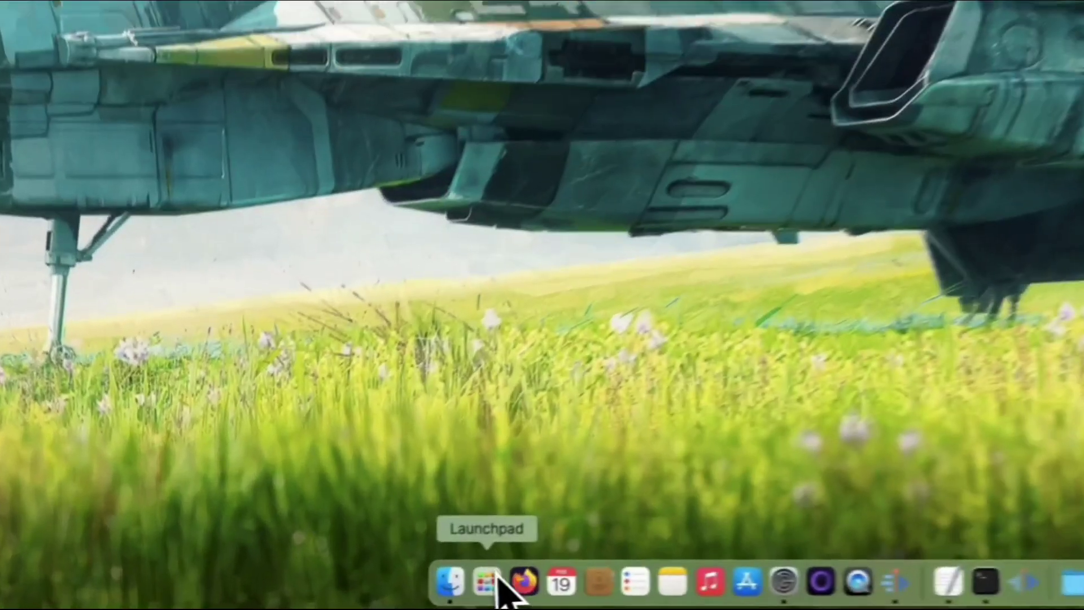
- Verify Install macOS Monterey appears in Launchpad and in Finder's Applications folder
click(339, 596)
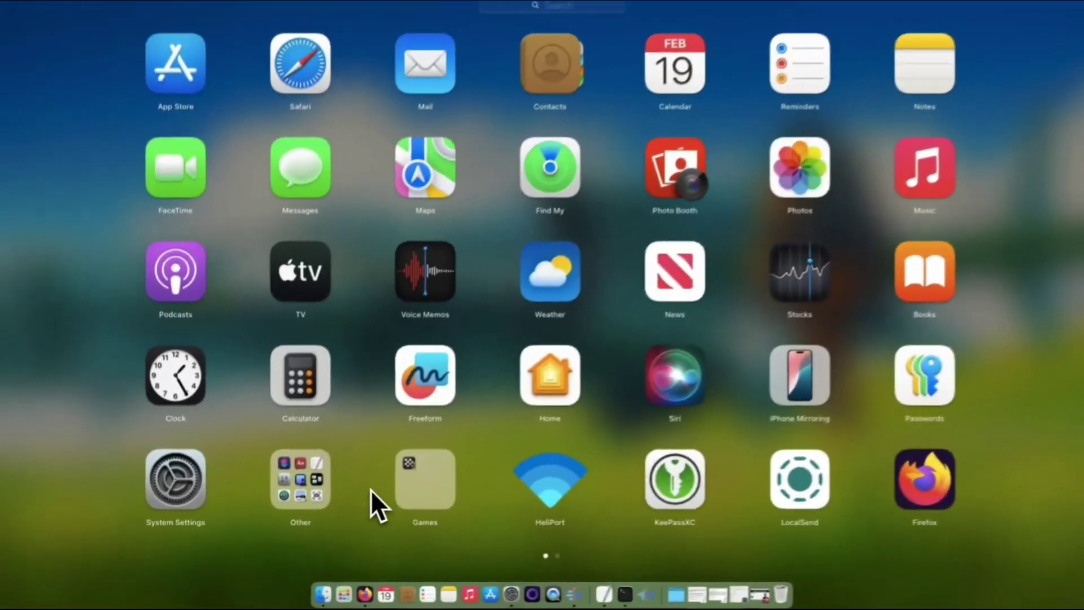
scroll(370, 489, right, 5)
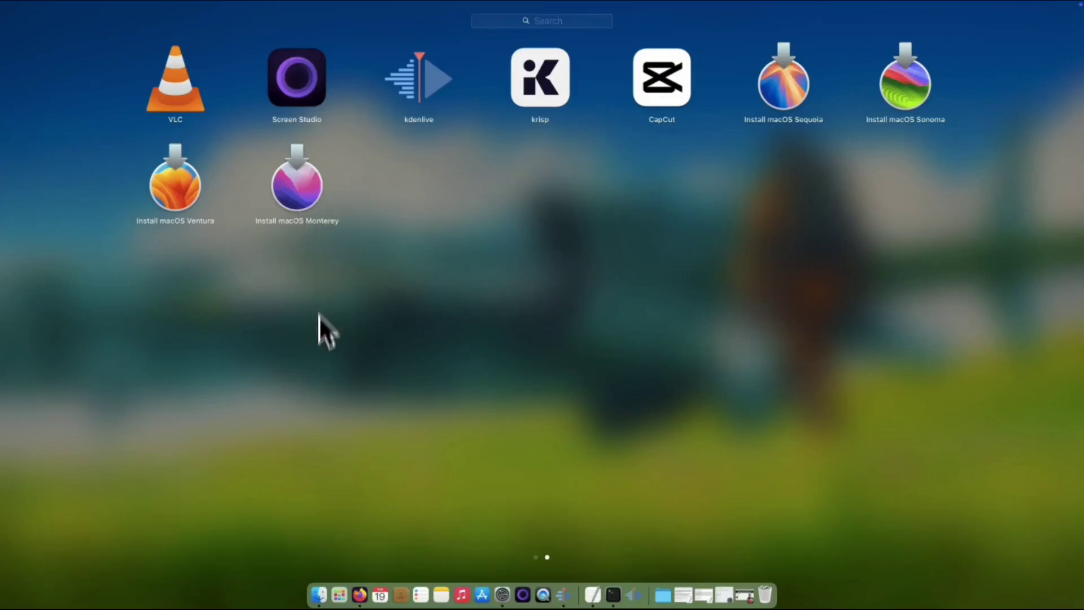
click(318, 595)
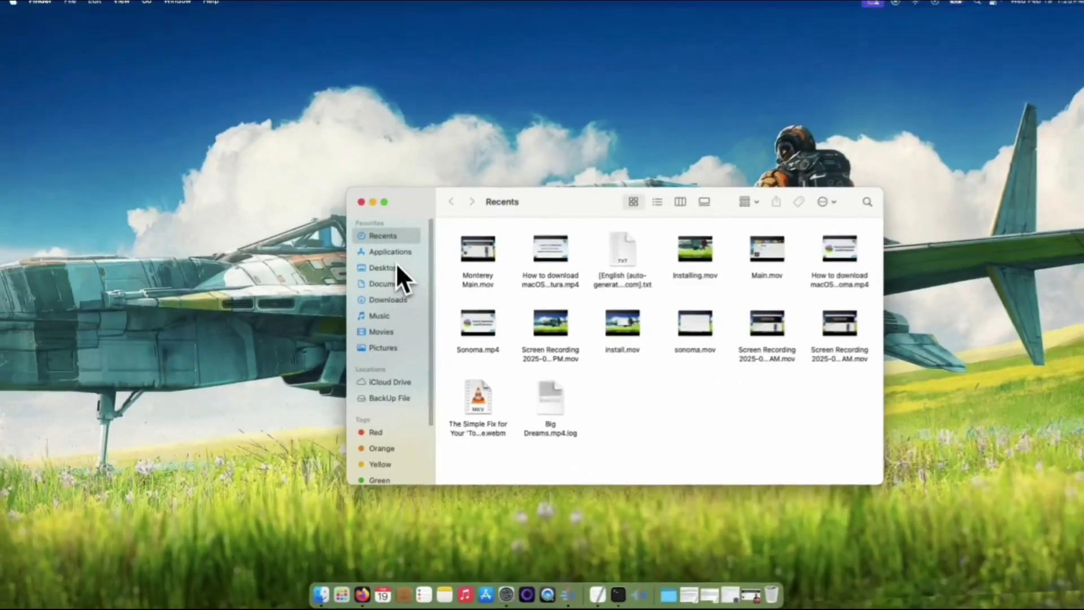
click(400, 225)
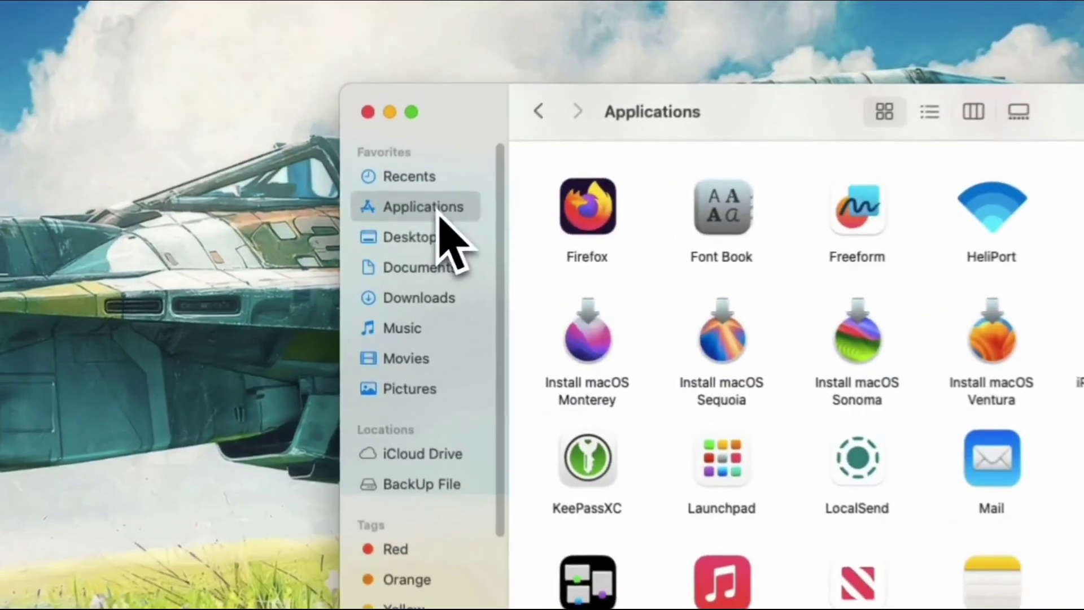
click(597, 330)
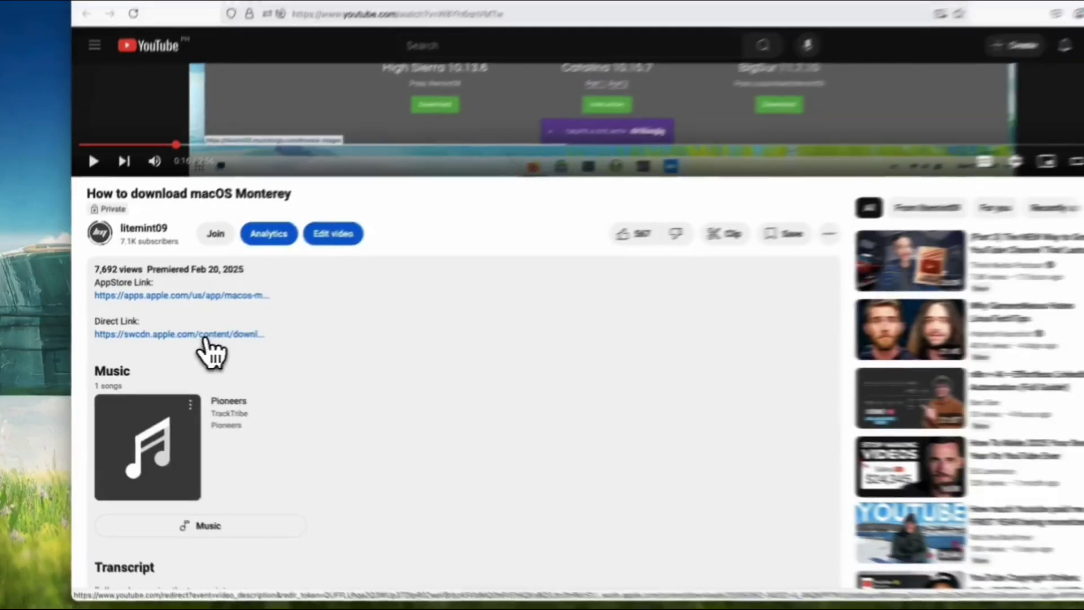
- Start downloading InstallAssistant.pkg (11.6 GB) from the Direct Link and bring up Spotlight
click(206, 338)
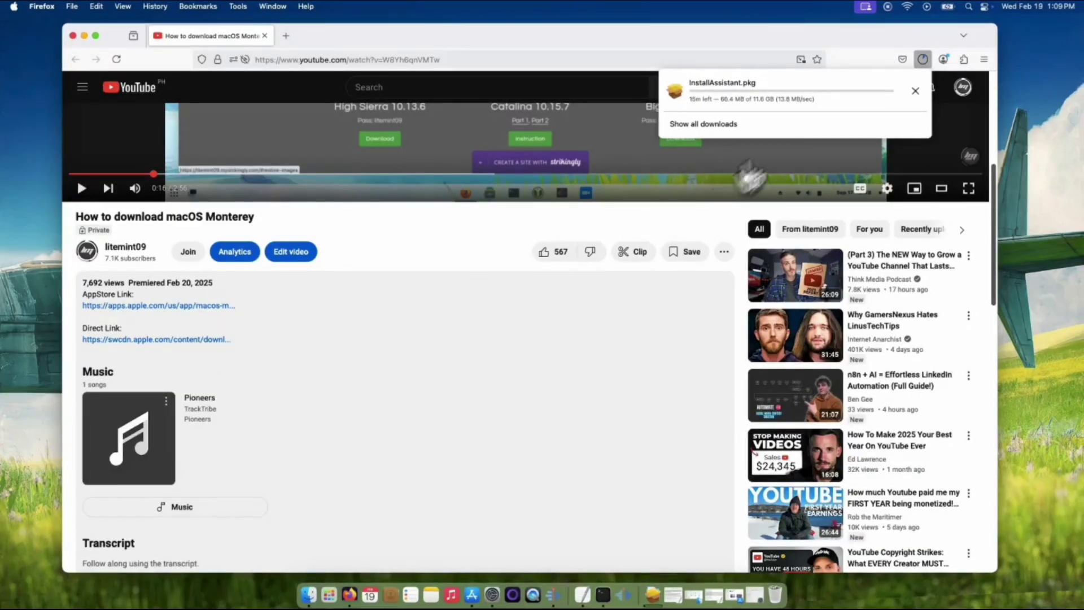
click(969, 8)
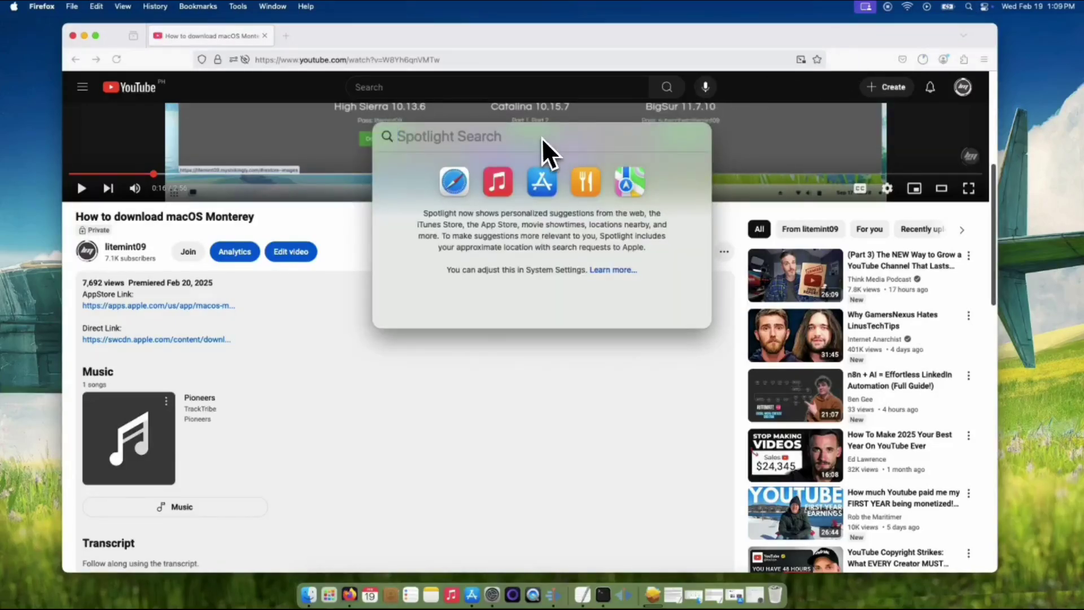
text(terminal)
- Launch Terminal via Spotlight and run ping swcdn.apple.com again (~9 ms replies)
key(Return)
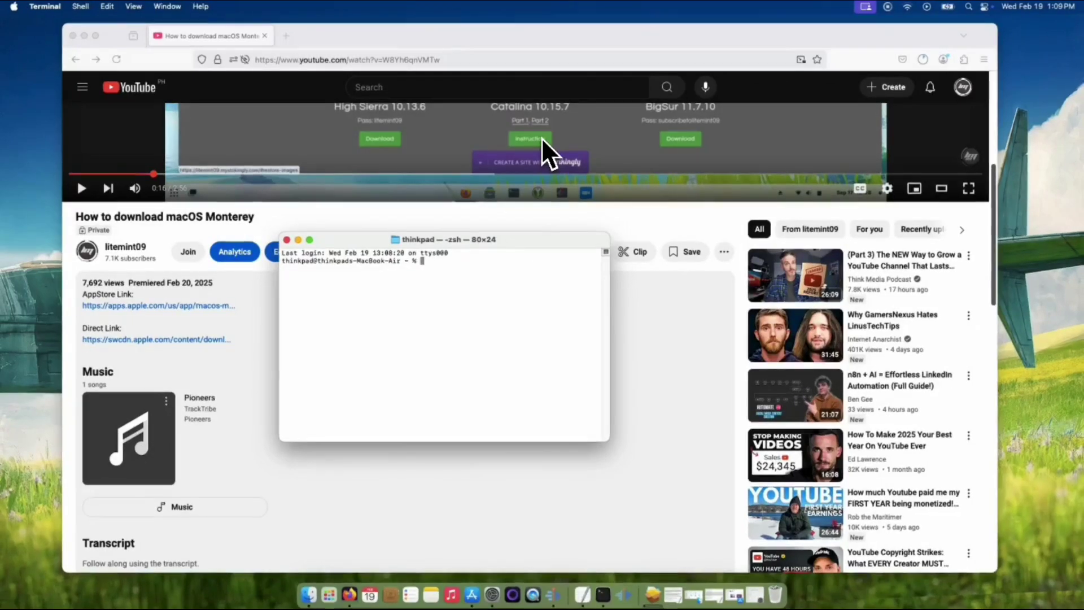
key(super+plus)
key(super+plus)
key(super+plus)
key(super+plus)
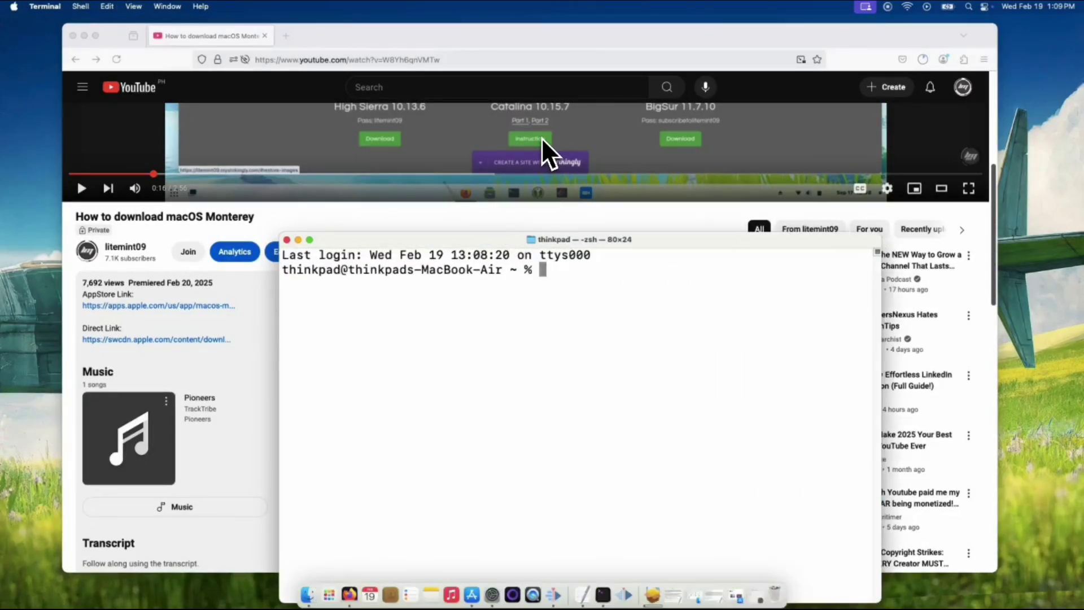
drag(515, 238, 488, 216)
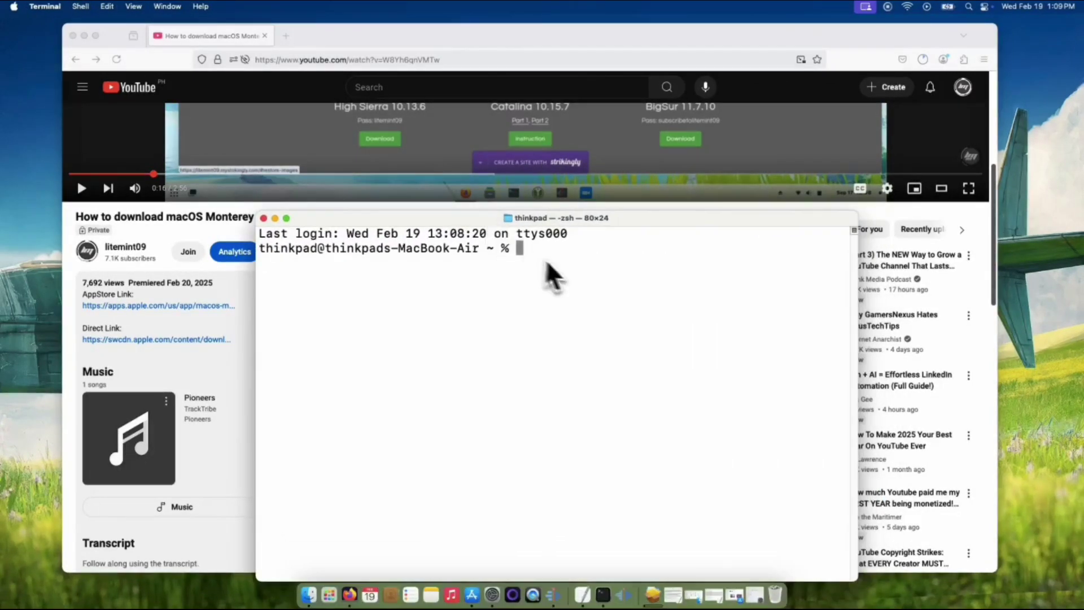
text(ping swcdn.apple.com)
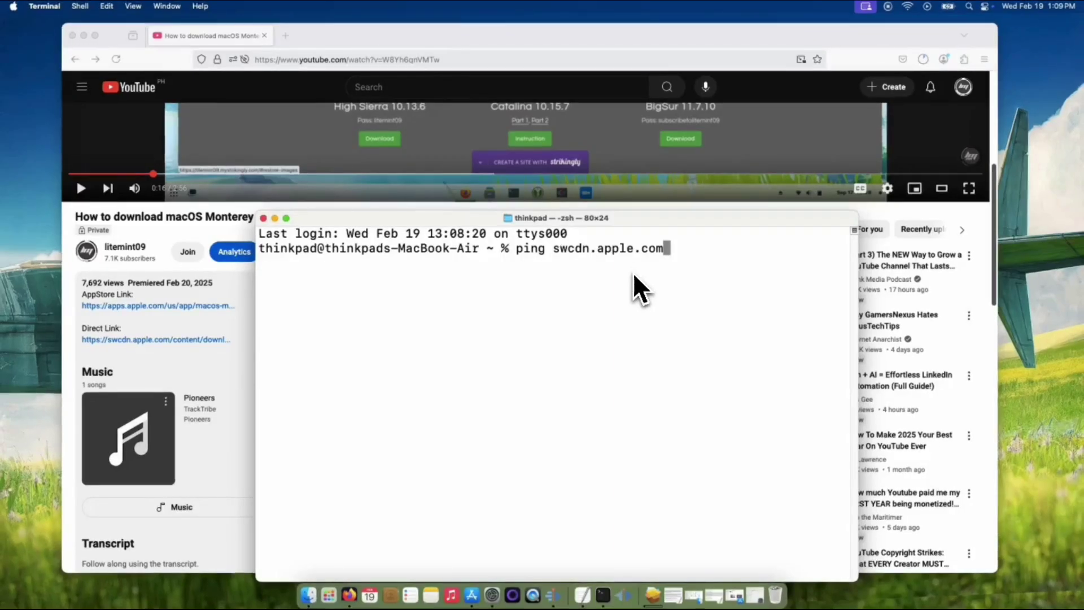
key(Return)
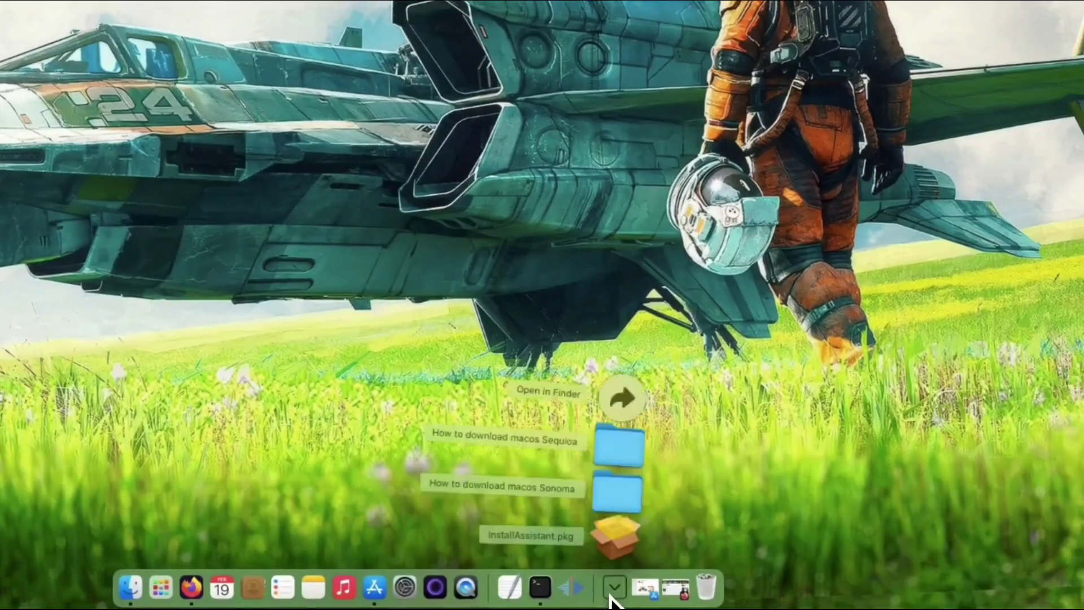
- Launch InstallAssistant.pkg from Downloads and choose SequoiaSSD as the install destination
click(624, 543)
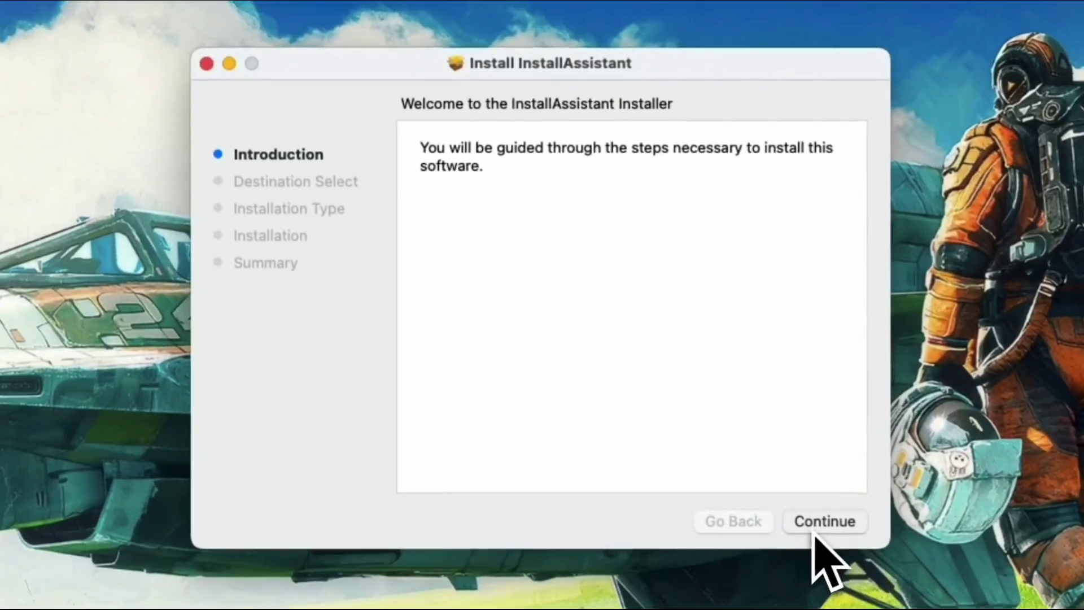
click(823, 523)
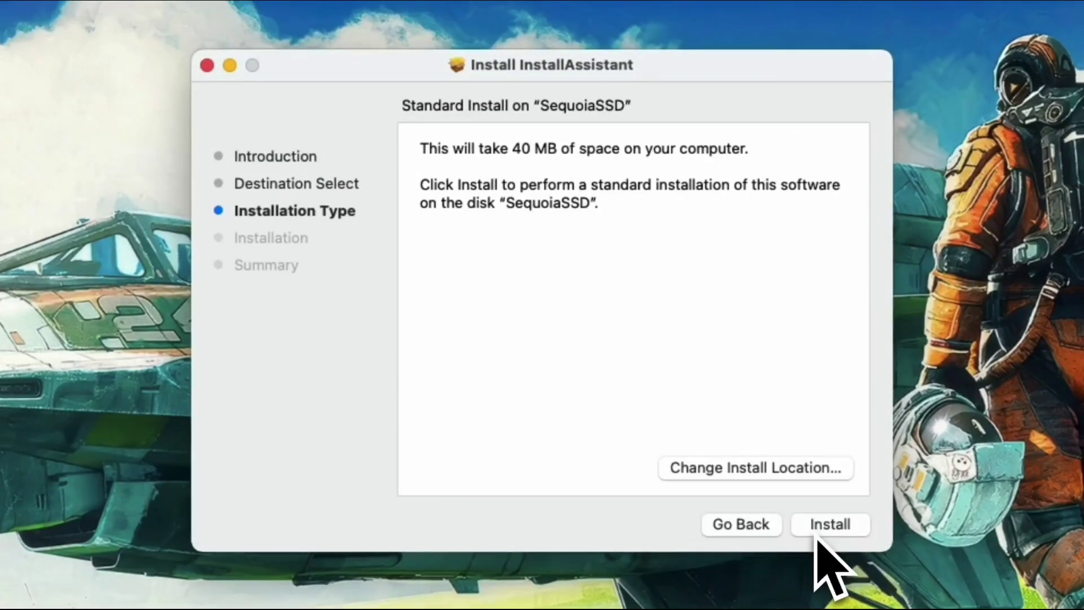
click(785, 474)
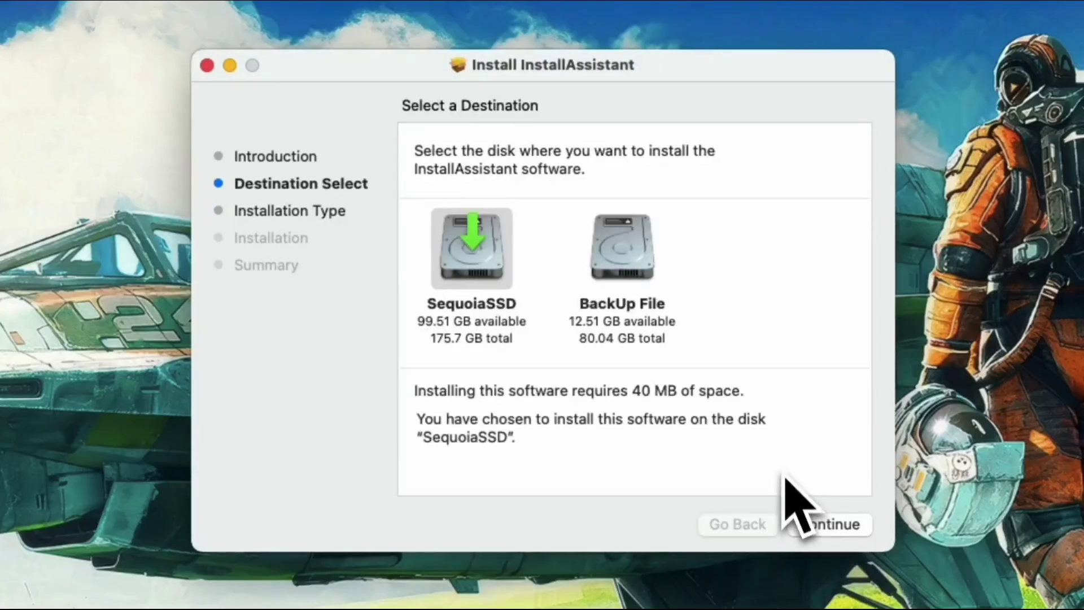
click(603, 287)
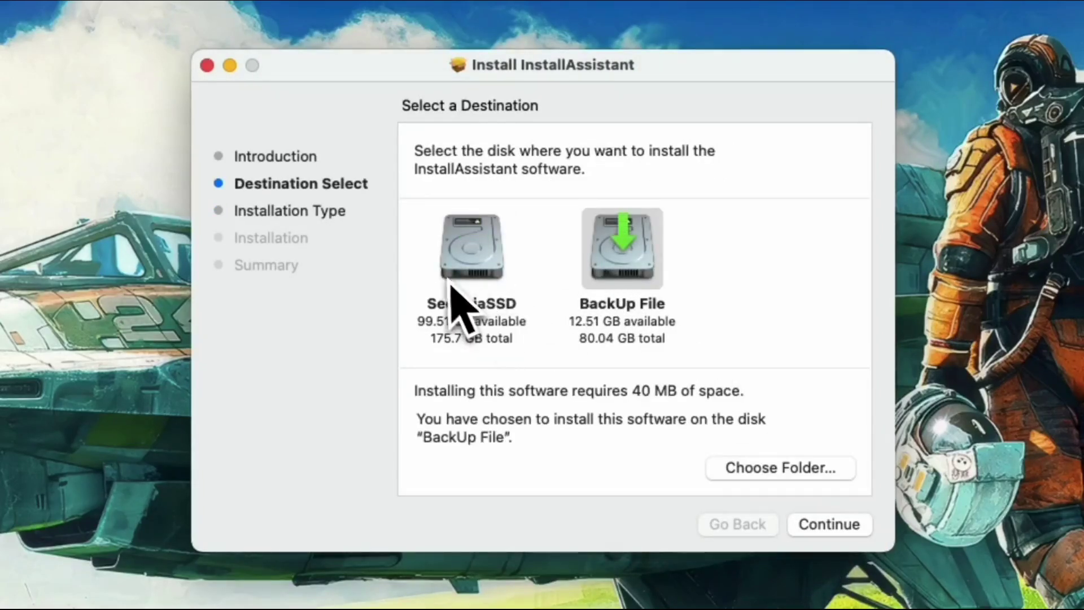
click(451, 249)
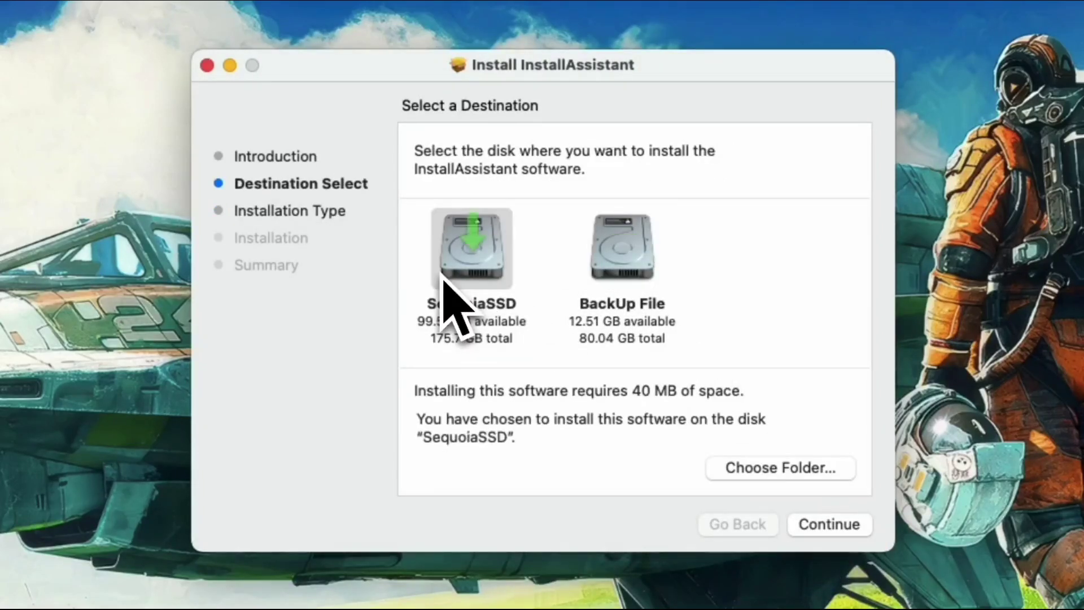
click(828, 527)
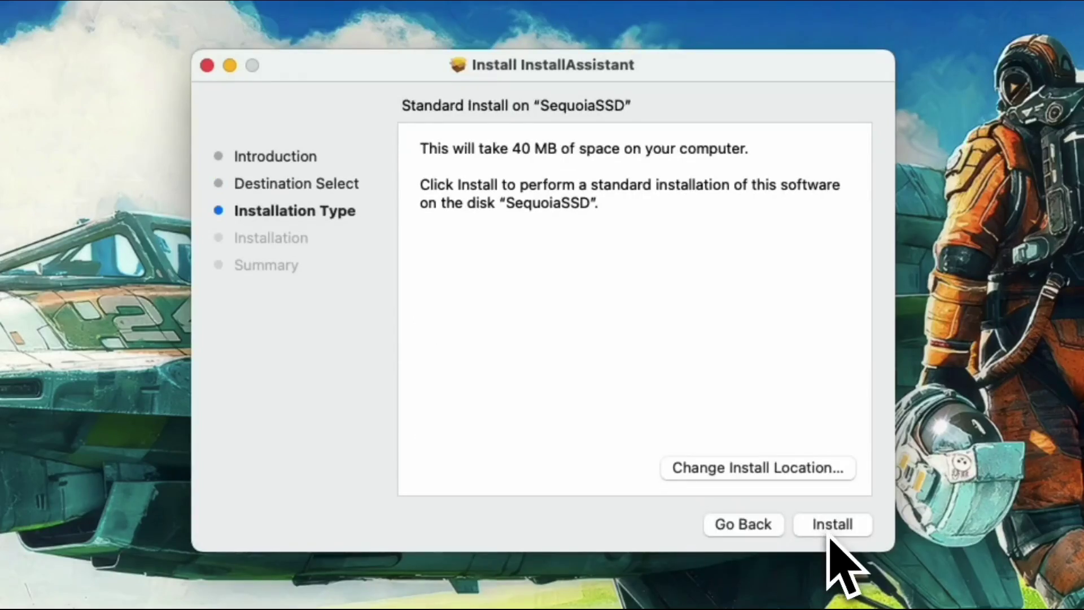
- Run the standard installation, authorise with the password, and close the successful installer
click(830, 537)
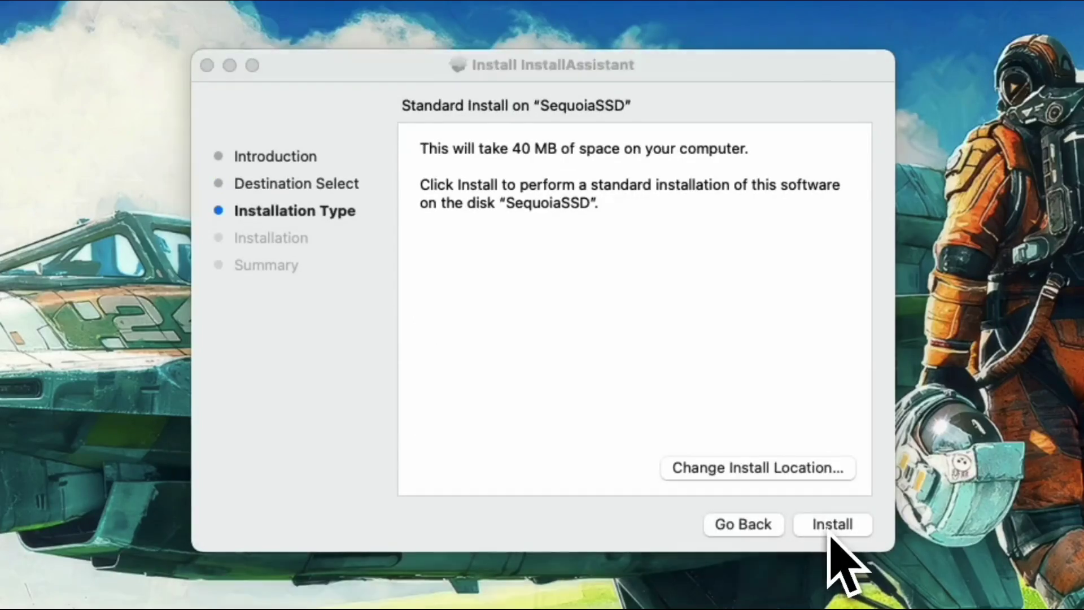
text(••)
key(Return)
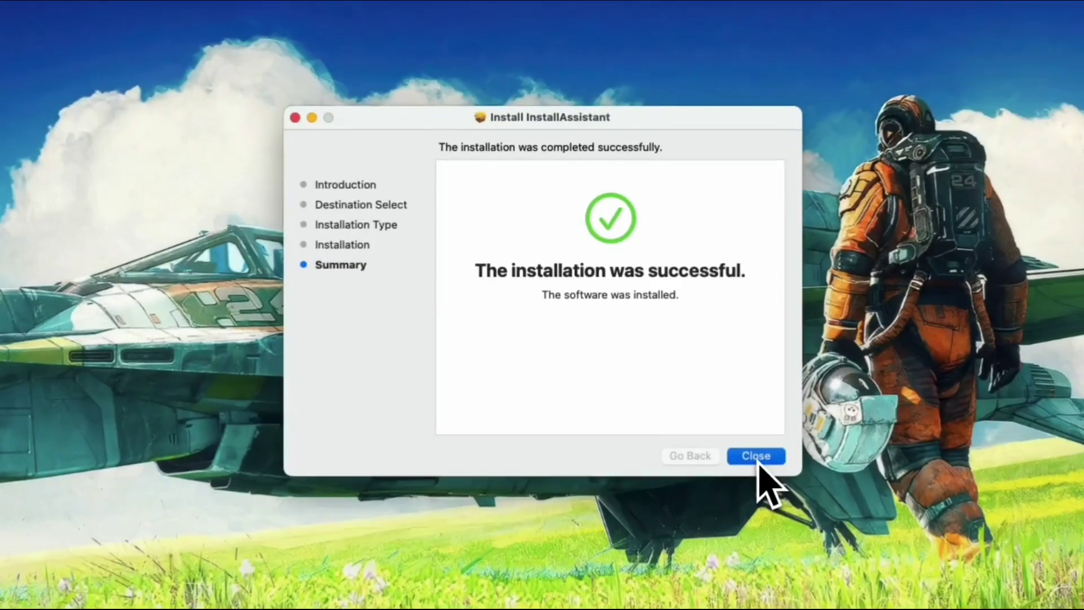
click(686, 377)
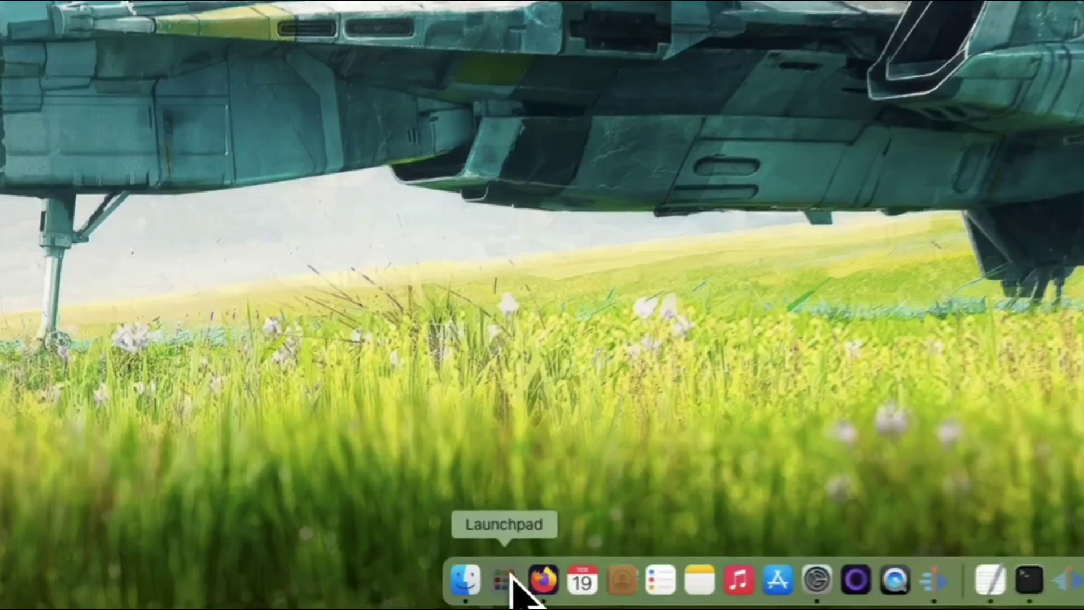
- Confirm Install macOS Monterey now sits in Launchpad and Finder's Applications folder
click(352, 593)
scroll(380, 491, right, 3)
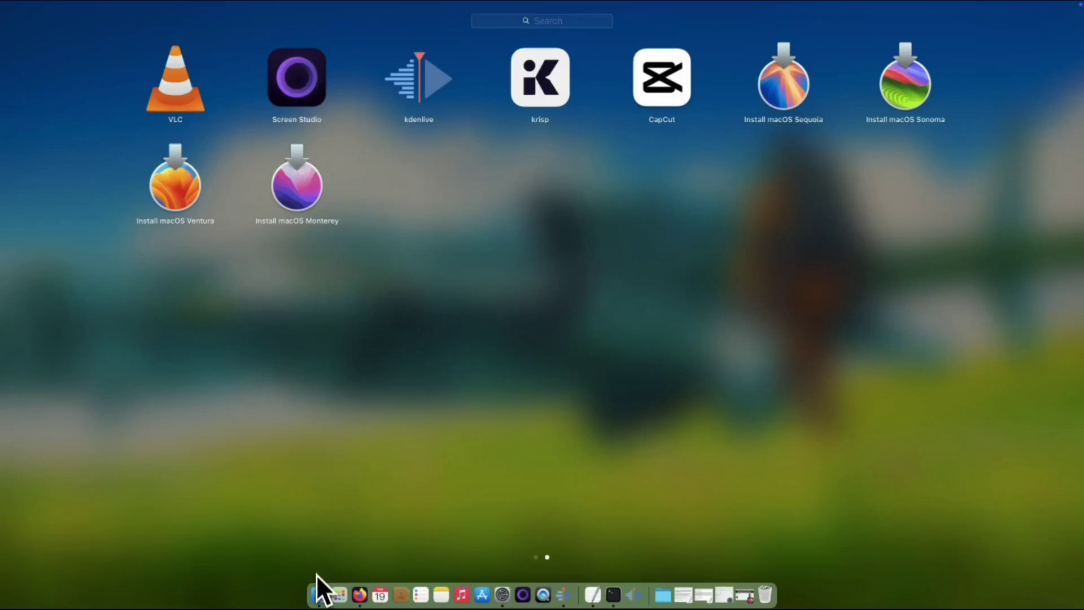
click(318, 593)
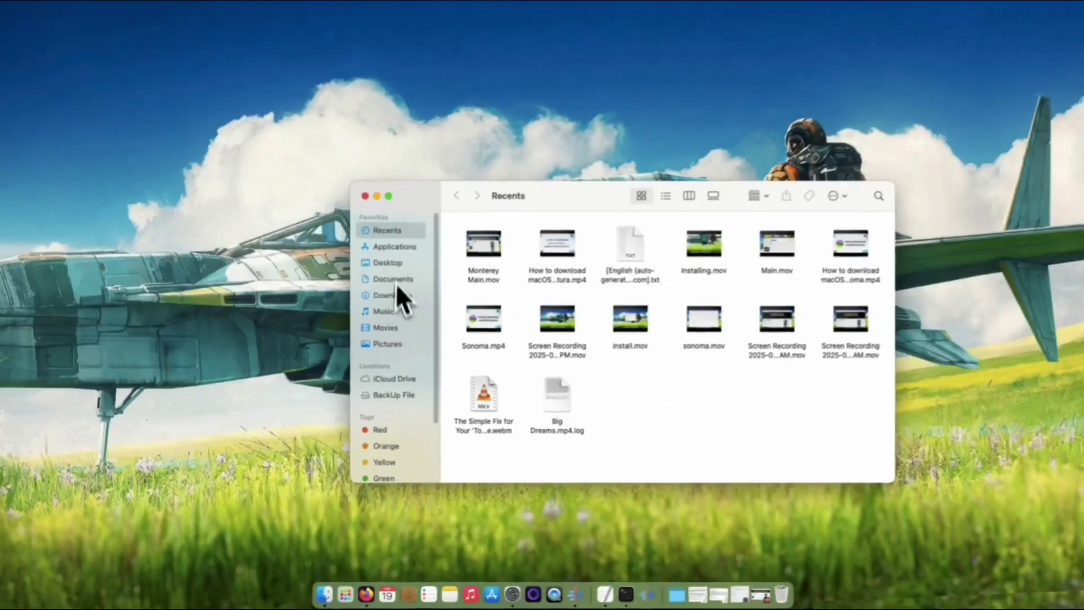
click(395, 247)
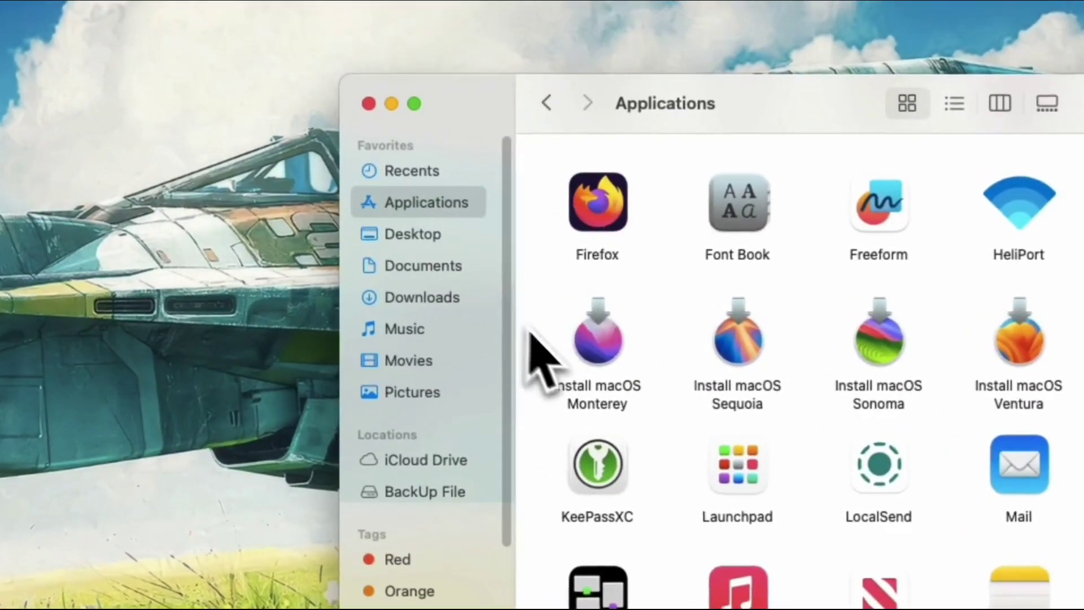
click(593, 326)
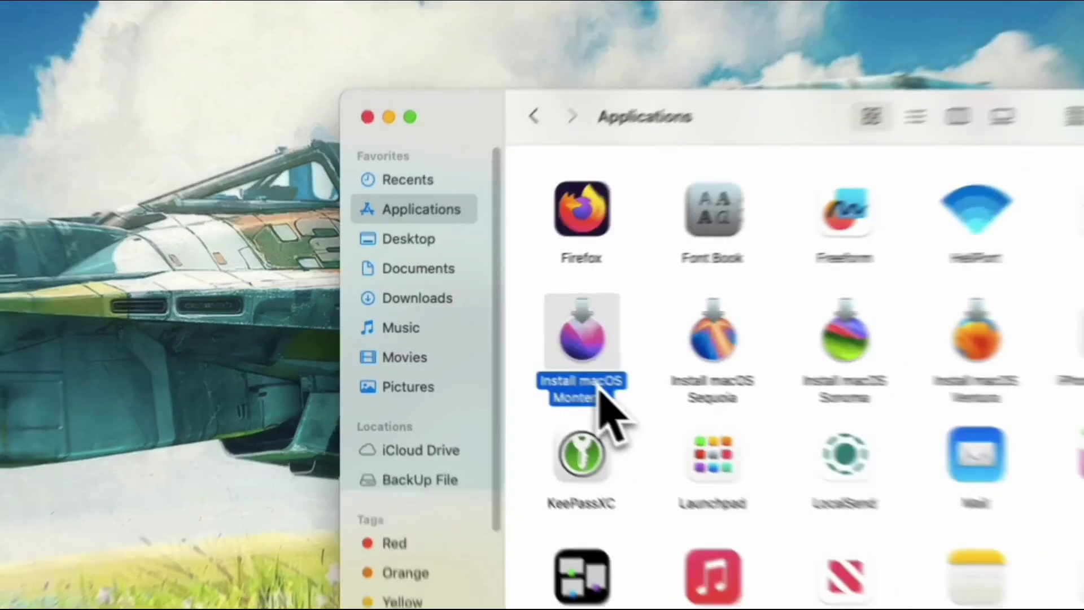